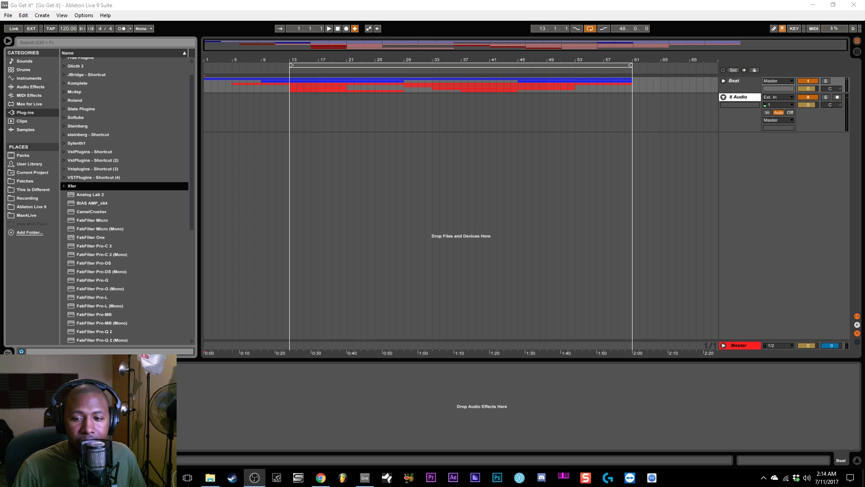
# Audition the live input on the 8 Audio track by setting its monitoring to In and back to Auto.
pyautogui.click(767, 112)
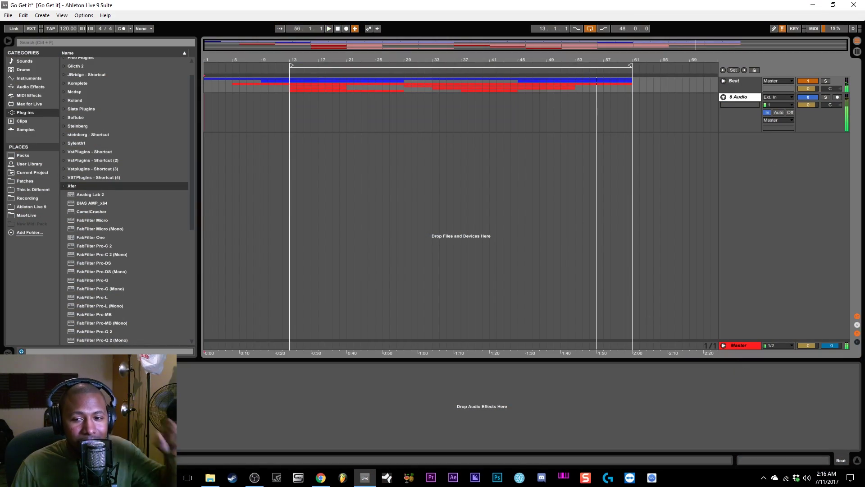
pyautogui.hotkey('alt', 'Tab')
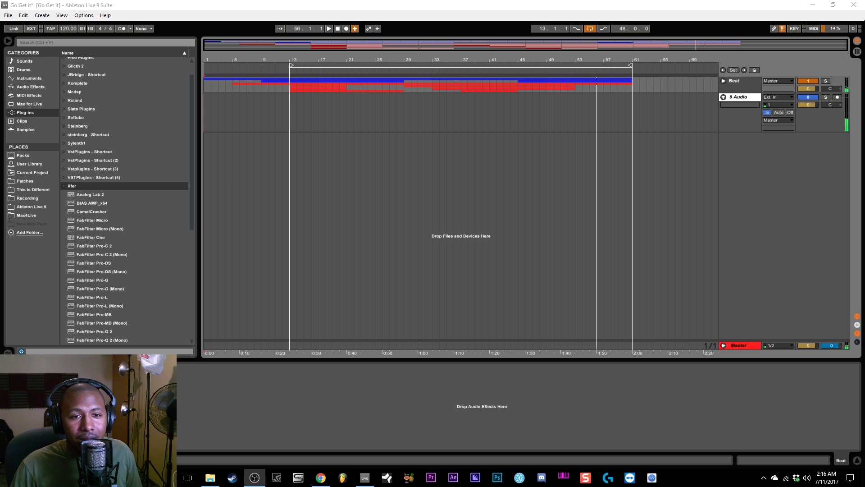
pyautogui.click(780, 112)
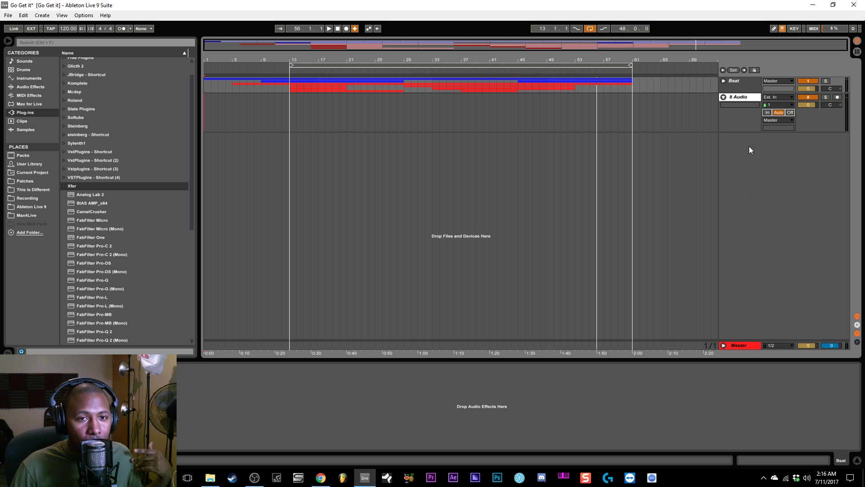
# Show the 8 Audio track's effects chain and open the FilterBank F202 plug-in, placing its window over the empty arrangement area.
pyautogui.click(754, 98)
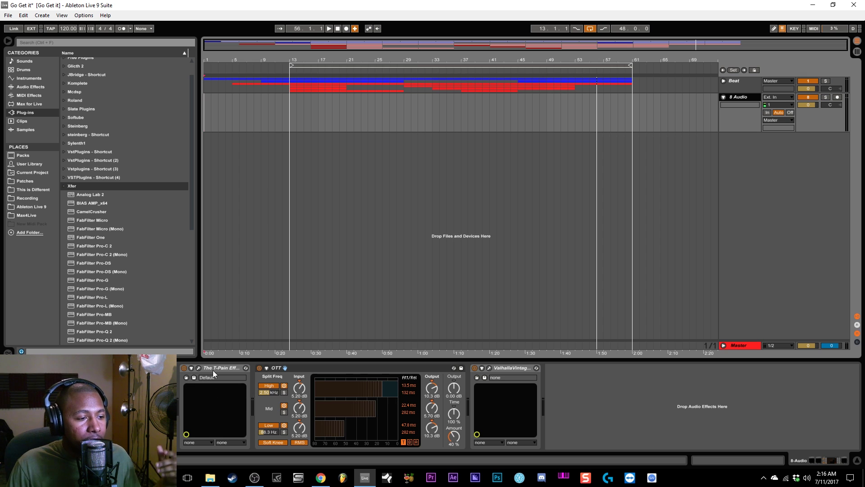
pyautogui.click(151, 369)
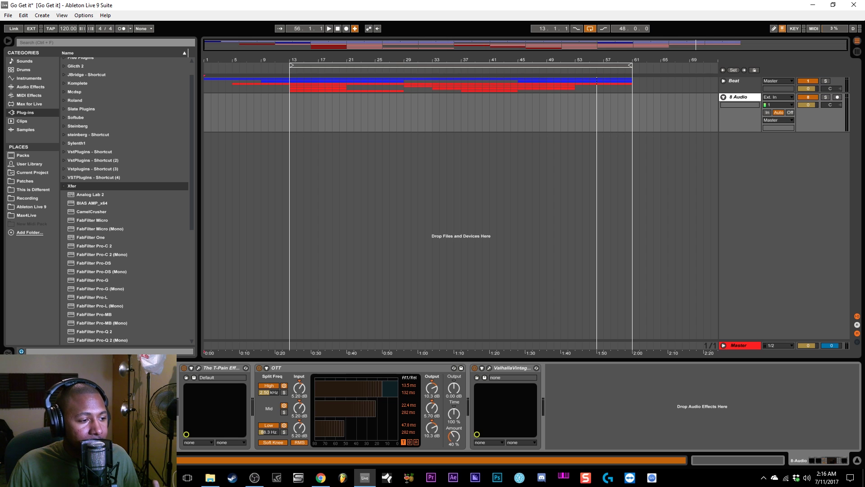
pyautogui.moveTo(503, 91); pyautogui.dragTo(517, 157)
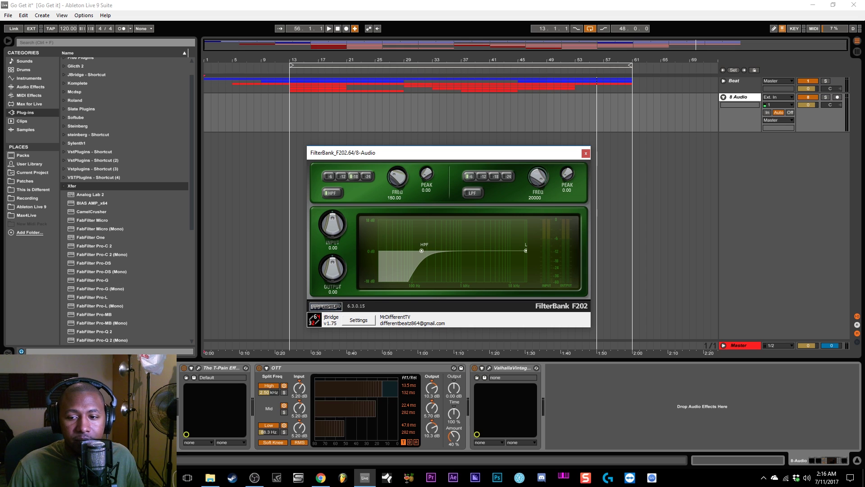
pyautogui.hotkey('alt', 'Tab')
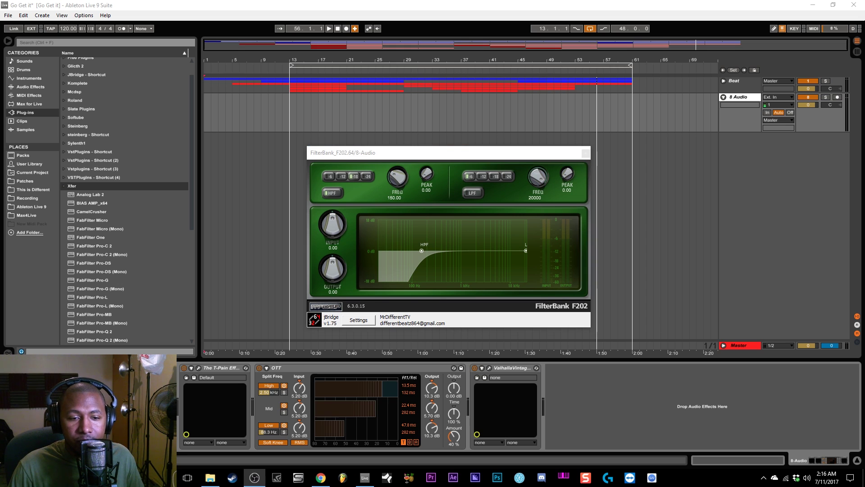
# Turn off the ValhallaVintage, OTT and T-Pain Effect devices and set the 8 Audio track's monitoring to In to hear only the filter.
pyautogui.click(476, 368)
pyautogui.click(259, 367)
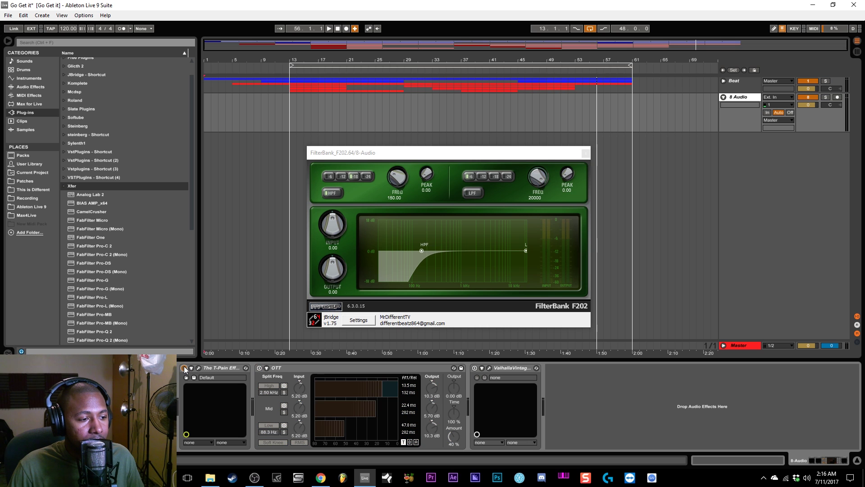
pyautogui.click(184, 367)
pyautogui.click(768, 112)
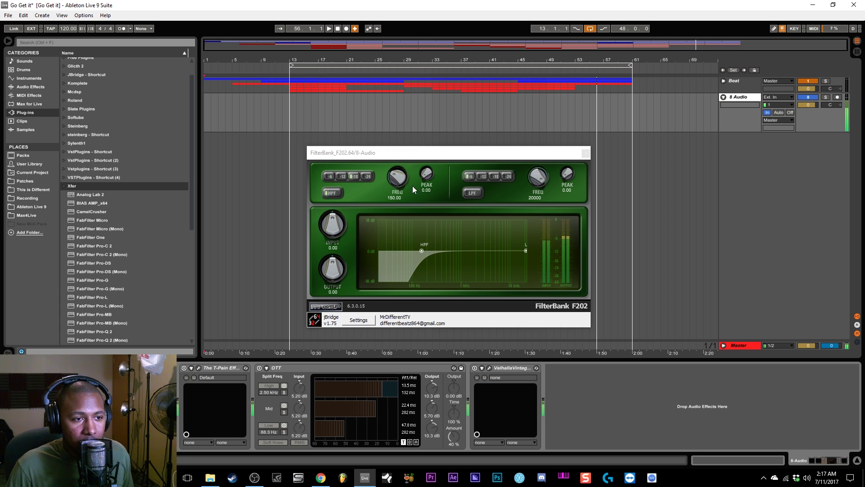
pyautogui.moveTo(426, 177)
pyautogui.mouseDown()
pyautogui.moveTo(420, 96)
pyautogui.moveTo(426, 193)
pyautogui.mouseUp()
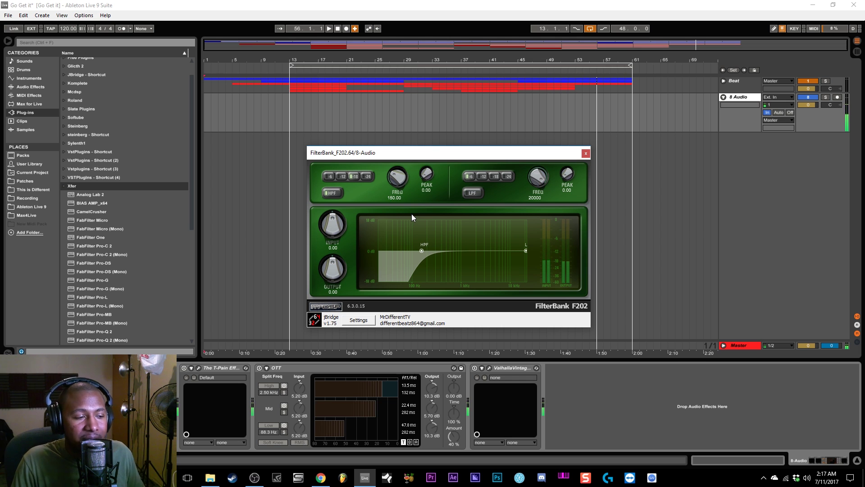
# Turn on The T-Pain Effect, open its plug-in window and close the FilterBank F202 window.
pyautogui.click(186, 368)
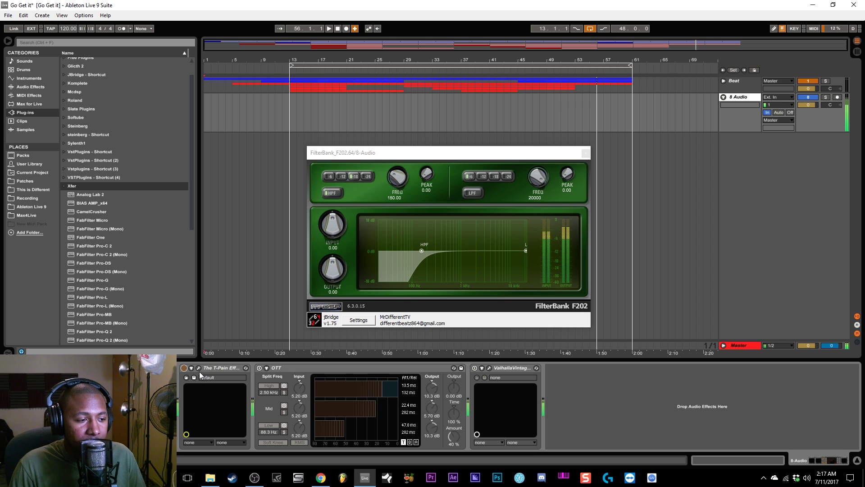
pyautogui.click(199, 368)
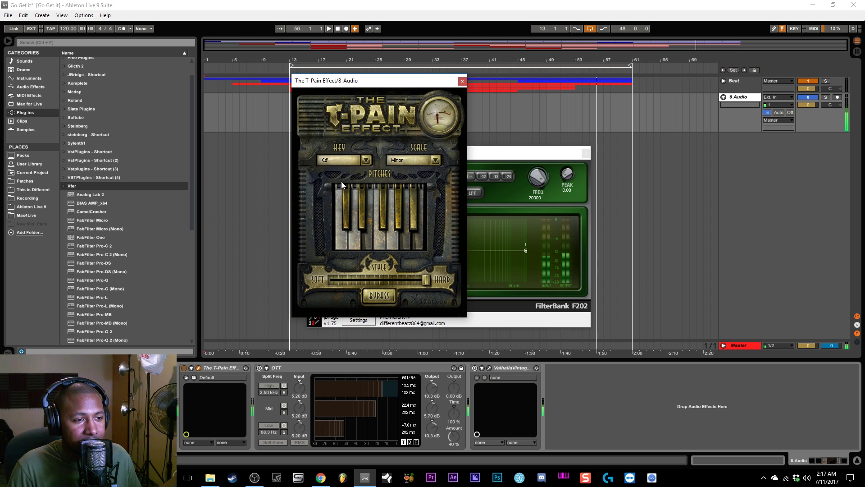
pyautogui.click(585, 153)
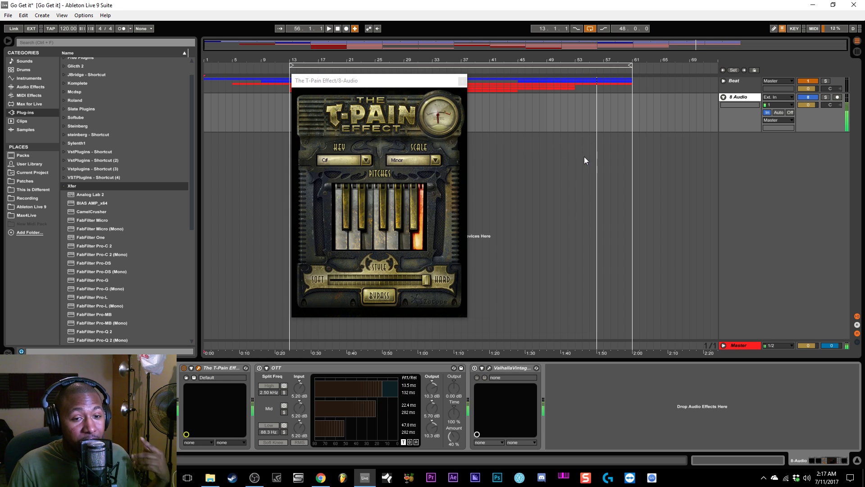
# Turn off The T-Pain Effect, set its Style slider fully to Hard and close its window.
pyautogui.click(184, 367)
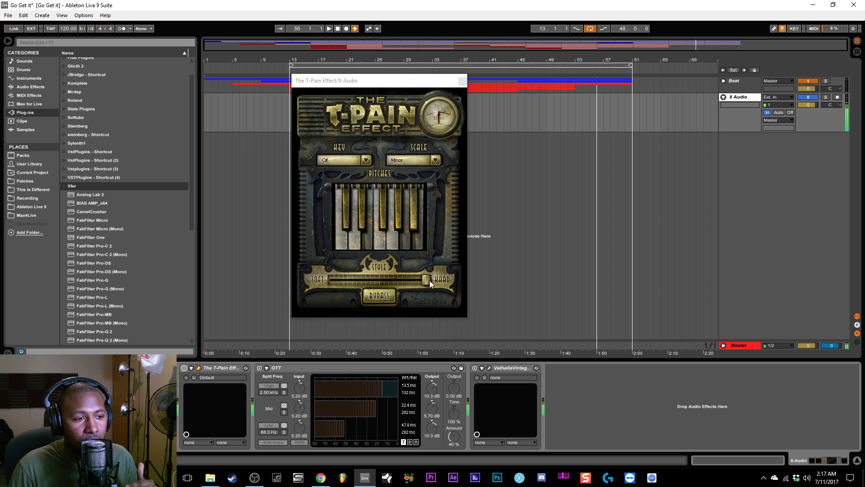
pyautogui.moveTo(428, 281); pyautogui.dragTo(475, 291)
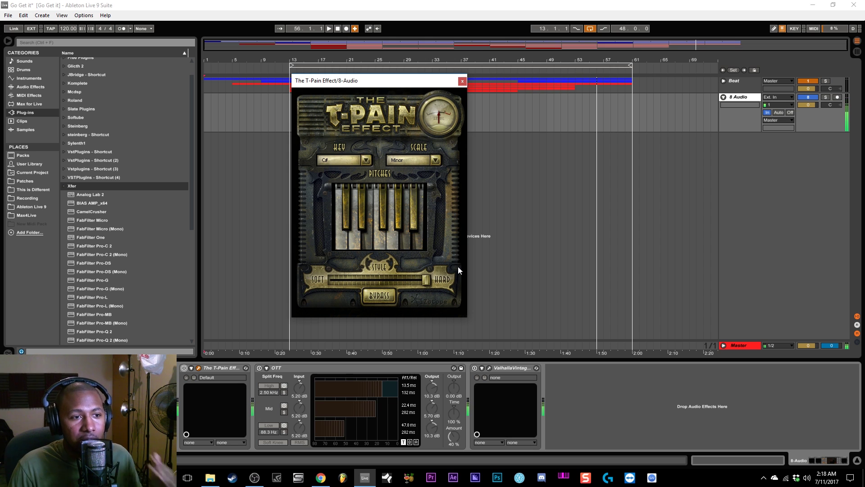
pyautogui.click(461, 82)
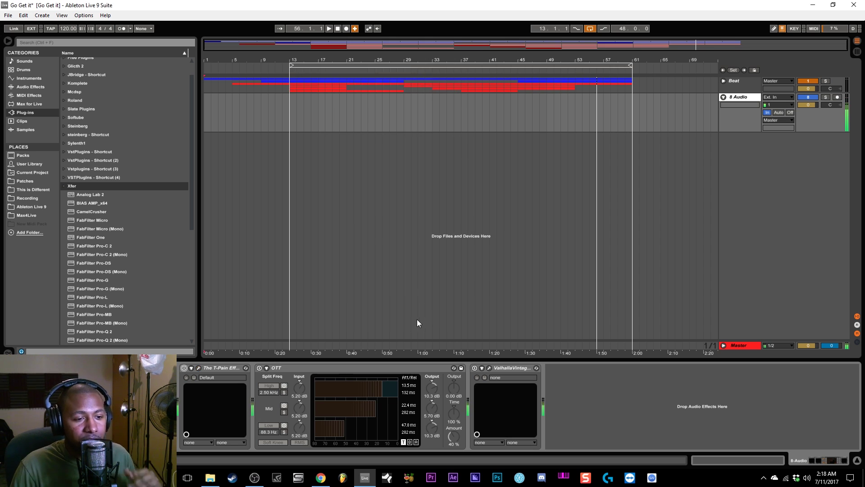
# Select the OTT device and look up the Multiband Dynamics presets among the audio effects.
pyautogui.click(398, 369)
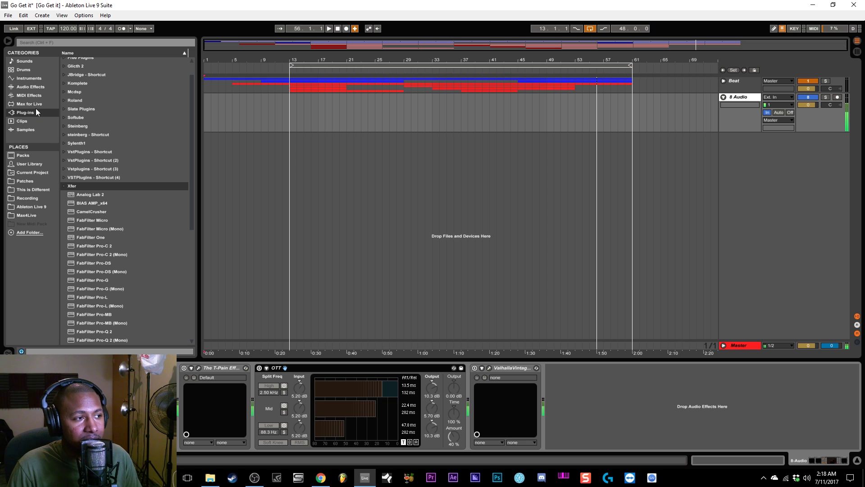
pyautogui.click(33, 87)
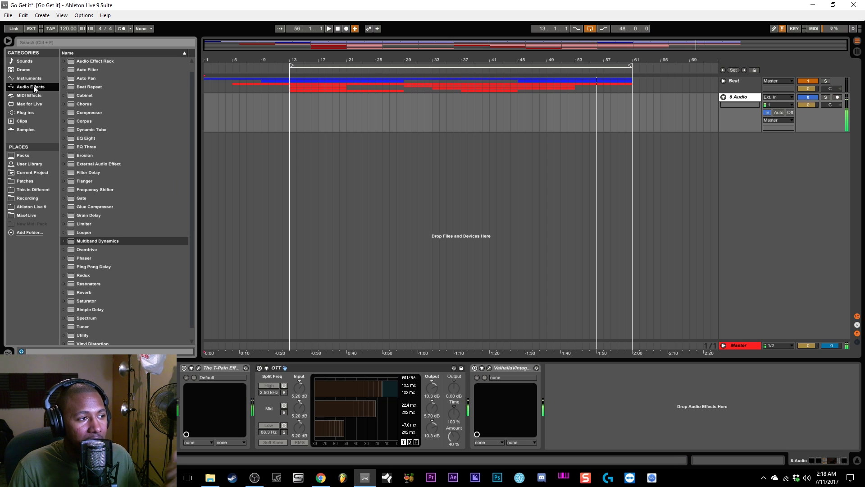
pyautogui.click(65, 241)
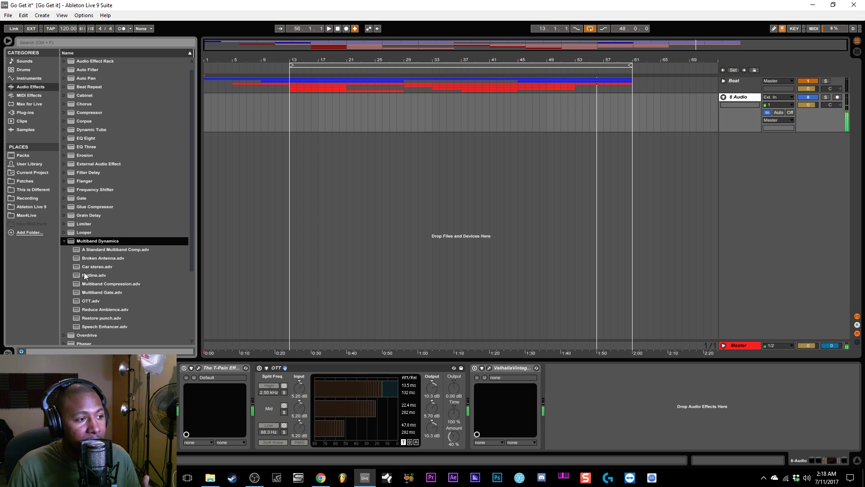
# Add the Xfer OTT_x64 plug-in to the 8 Audio track and place it between OTT and ValhallaVintage.
pyautogui.click(25, 113)
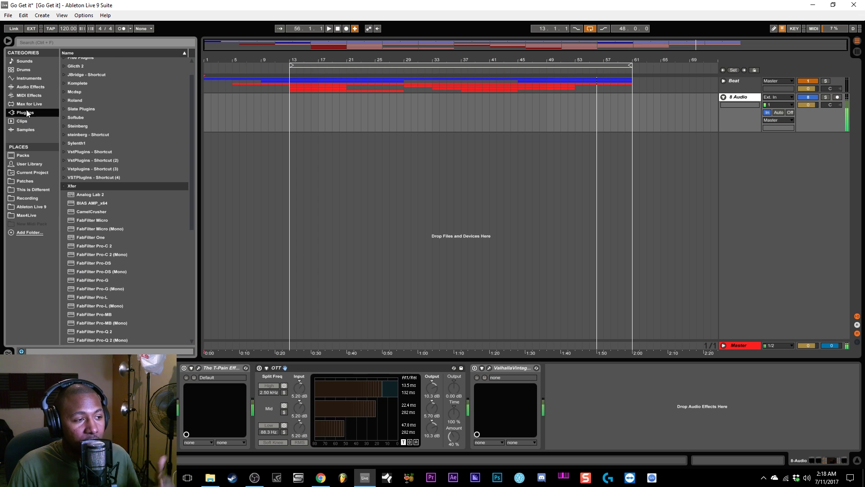
pyautogui.click(64, 186)
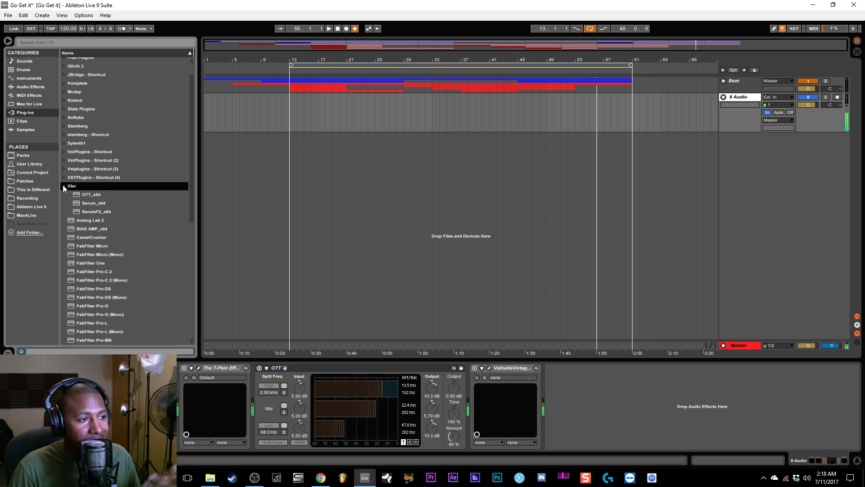
pyautogui.doubleClick(86, 195)
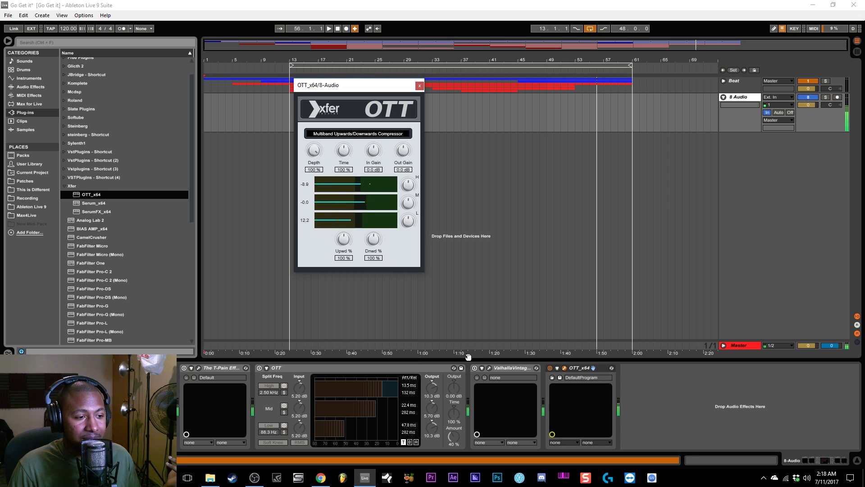
pyautogui.click(523, 367)
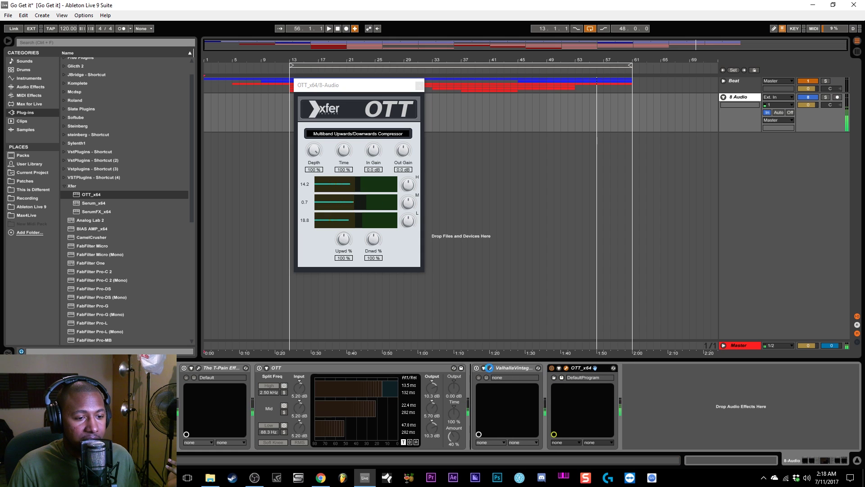
pyautogui.moveTo(581, 368); pyautogui.dragTo(498, 368)
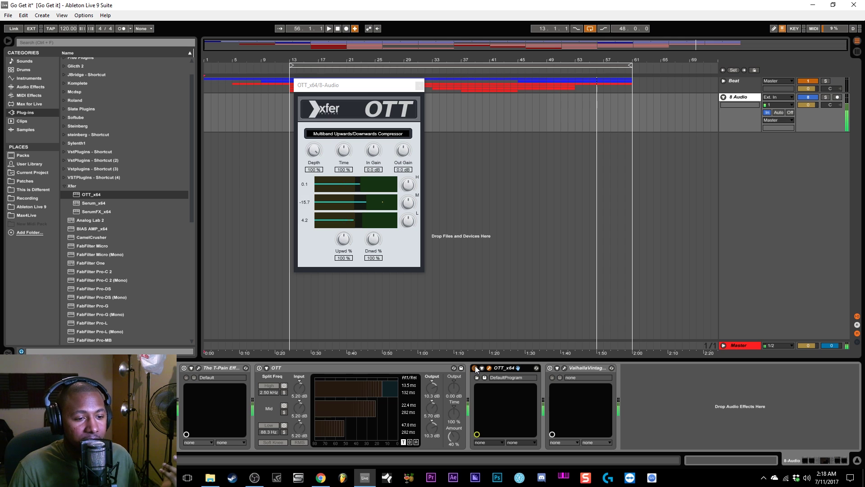
# Turn off OTT_x64, turn on Ableton's own OTT device and try different Amount settings, ending at 40%.
pyautogui.click(475, 368)
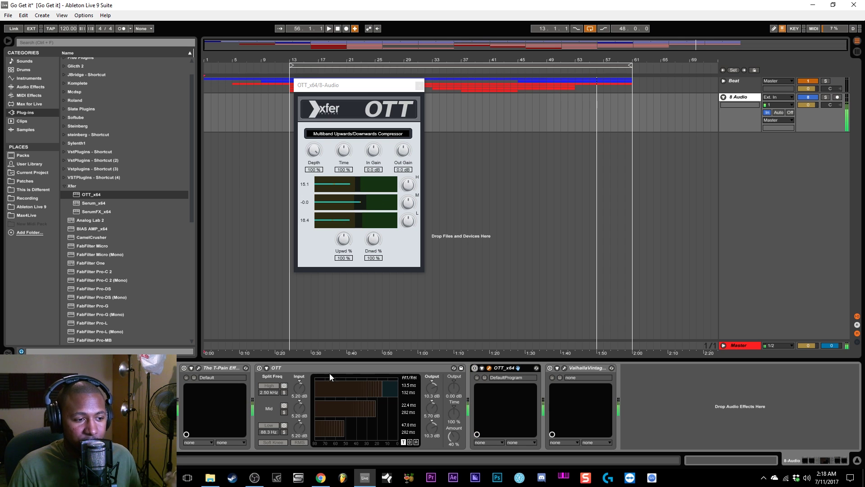
pyautogui.click(259, 367)
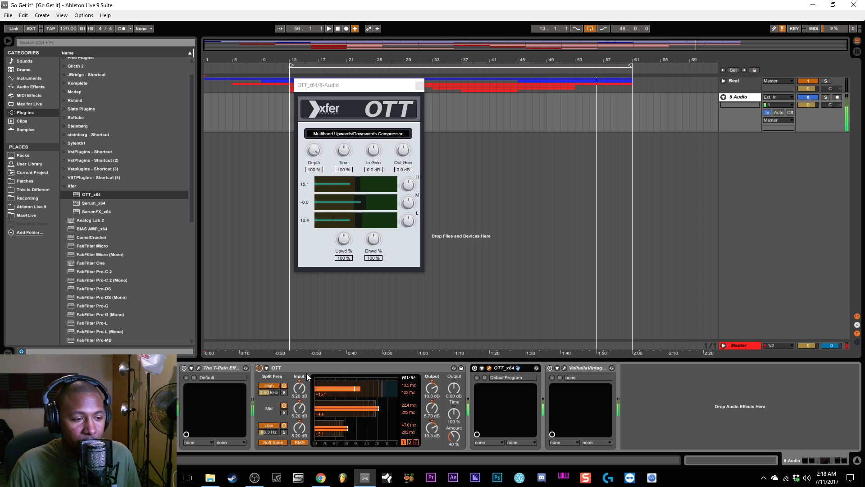
pyautogui.moveTo(453, 437); pyautogui.dragTo(454, 416)
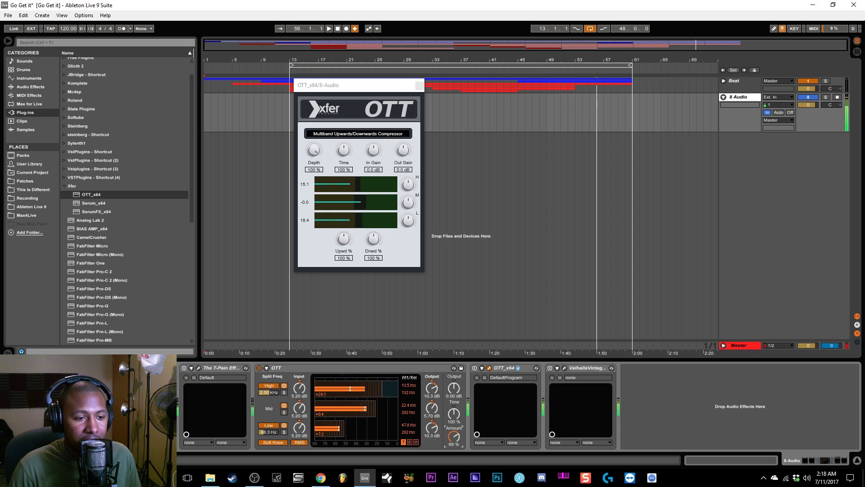
pyautogui.moveTo(454, 436); pyautogui.dragTo(455, 441)
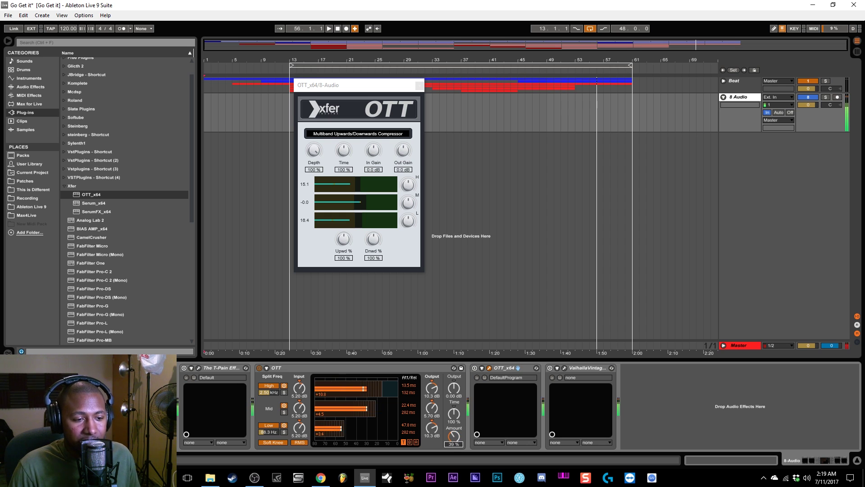
pyautogui.moveTo(454, 445); pyautogui.dragTo(454, 443)
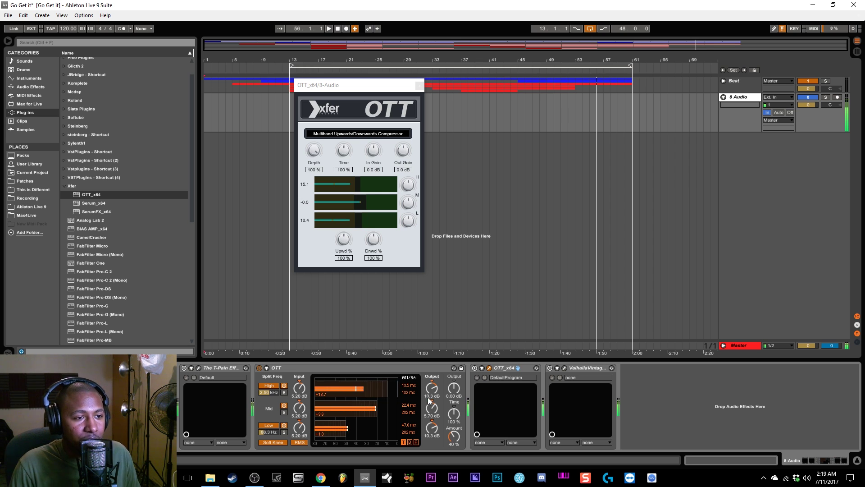
# Adjust the band thresholds and low-band knob in OTT_x64, and switch from the built-in OTT device to OTT_x64.
pyautogui.click(407, 222)
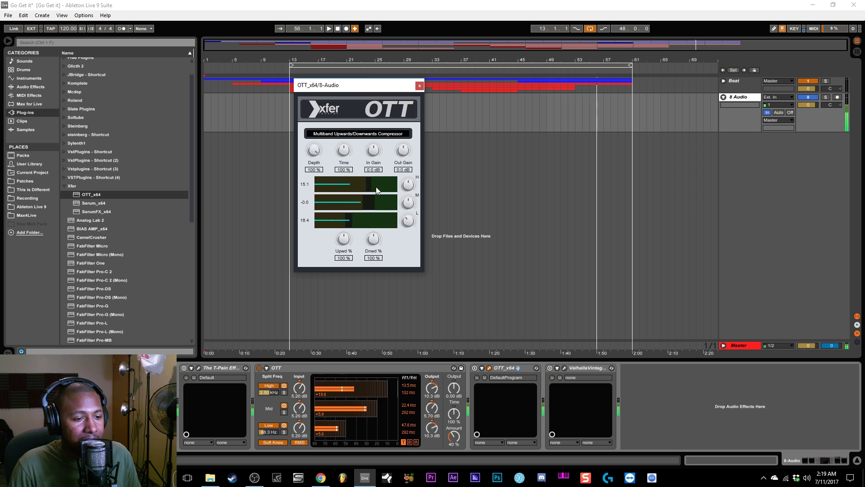
pyautogui.click(259, 368)
pyautogui.click(260, 367)
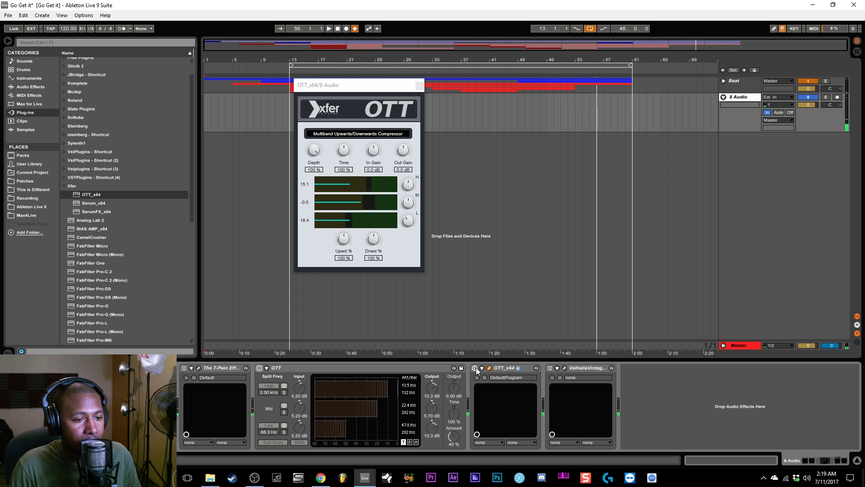
pyautogui.click(475, 368)
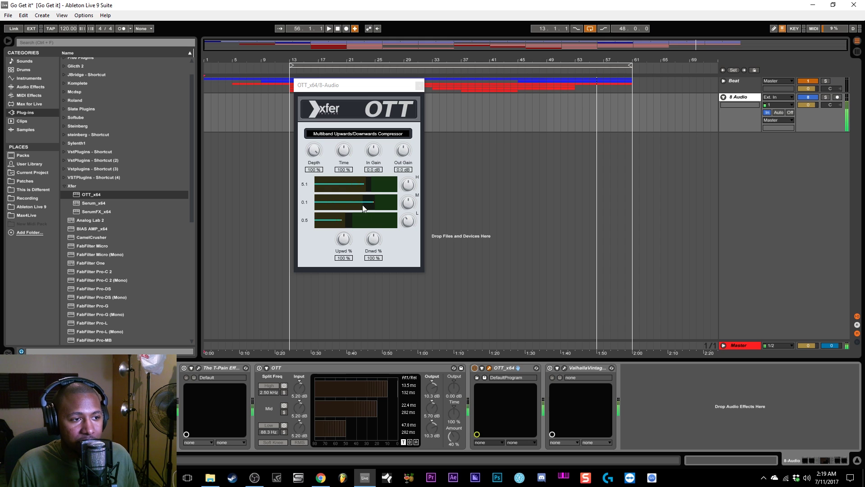
# Move the OTT_x64 window aside and reduce its Depth to 43%.
pyautogui.moveTo(353, 87); pyautogui.dragTo(392, 97)
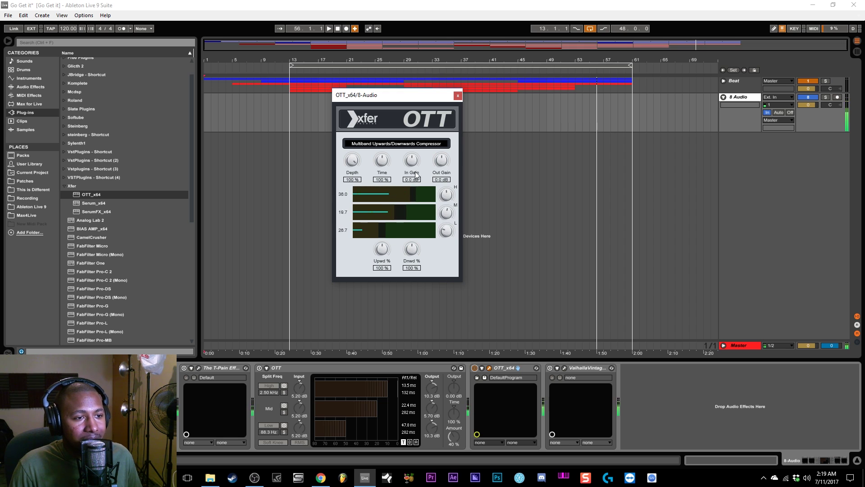
pyautogui.moveTo(357, 168); pyautogui.dragTo(354, 210)
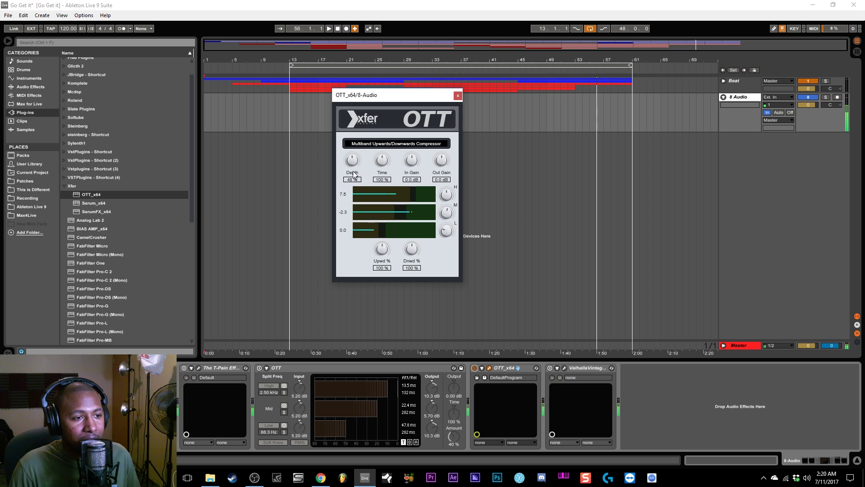
pyautogui.moveTo(354, 174); pyautogui.dragTo(355, 179)
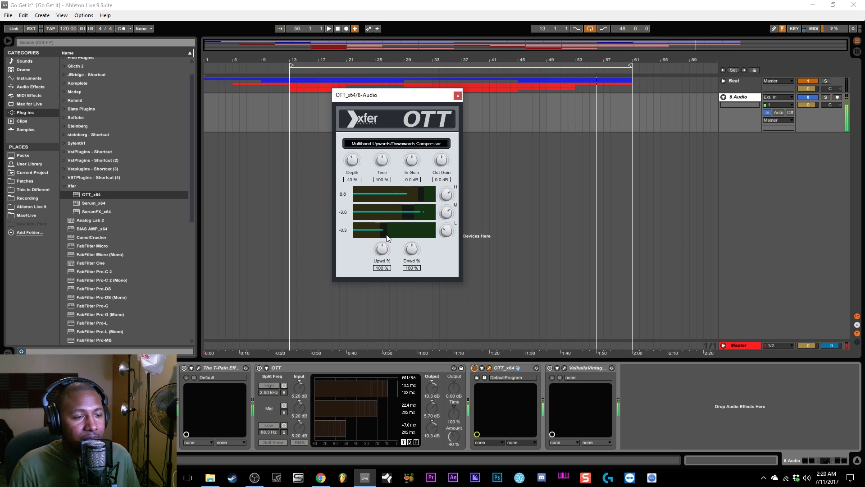
# Switch from OTT_x64 to the built-in OTT device, briefly compare with both active, and close the OTT_x64 window.
pyautogui.click(475, 368)
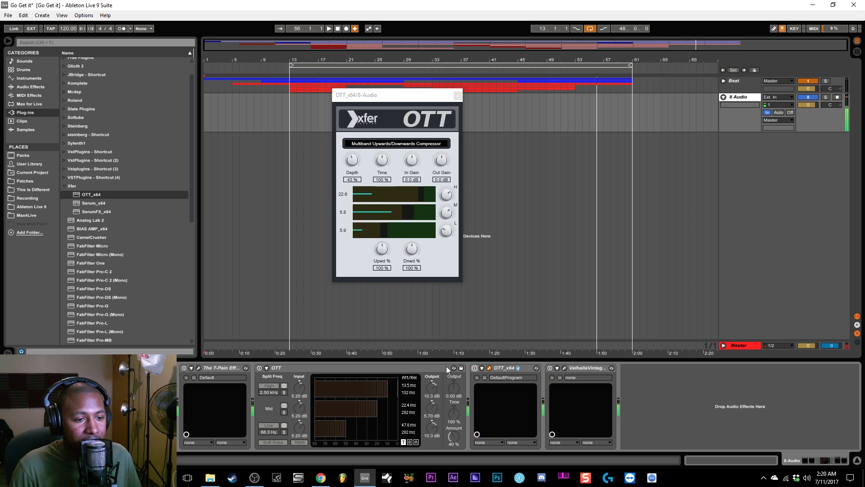
pyautogui.click(260, 367)
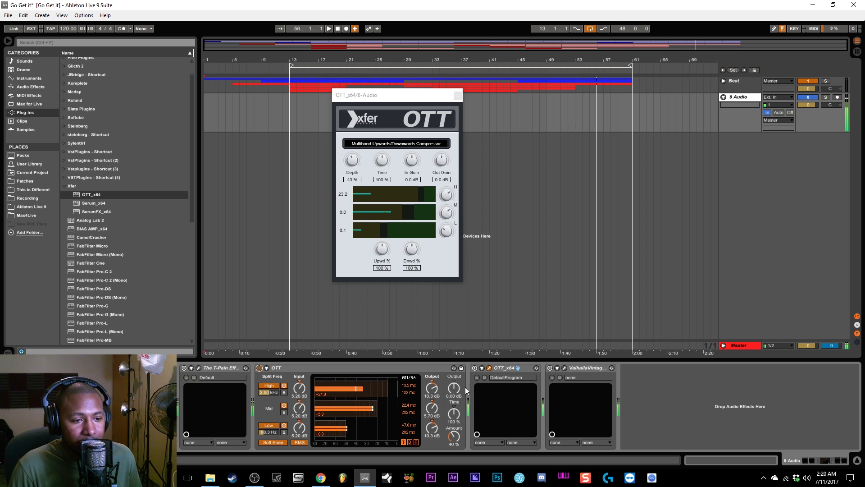
pyautogui.click(475, 368)
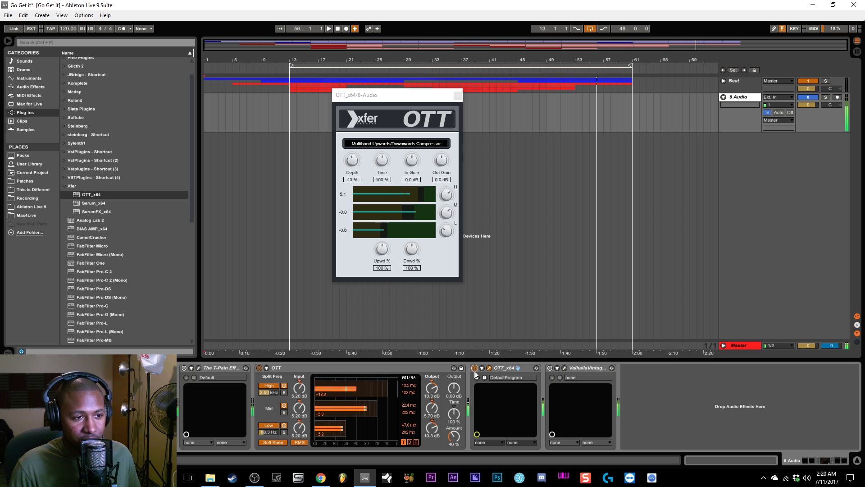
pyautogui.click(474, 368)
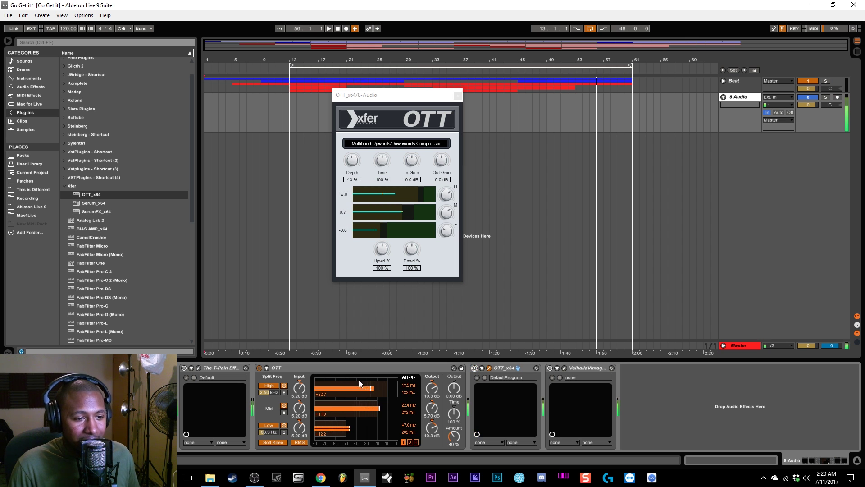
pyautogui.click(515, 370)
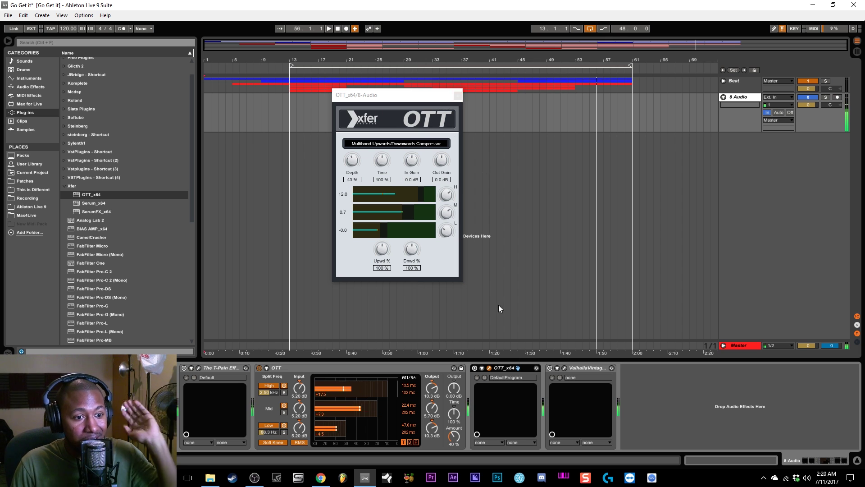
pyautogui.click(457, 96)
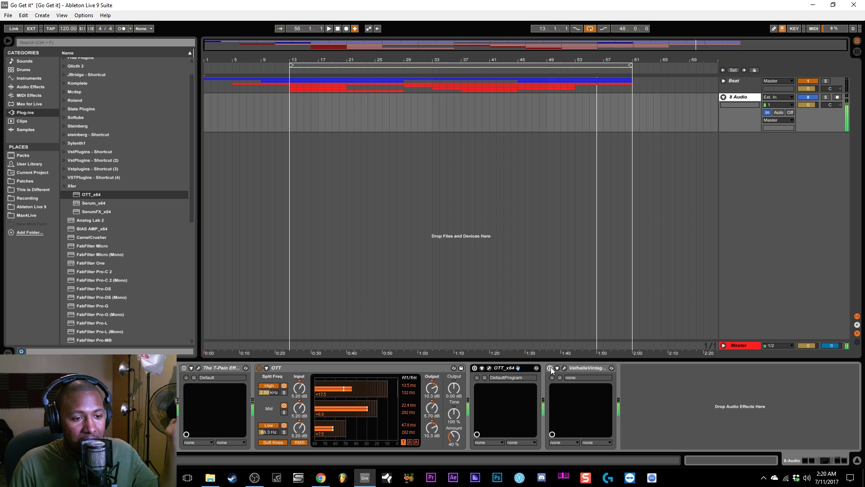
# Open the ValhallaVintageVerb window, turn the reverb on, and audition it with OTT_x64 briefly switched on and off again.
pyautogui.click(565, 368)
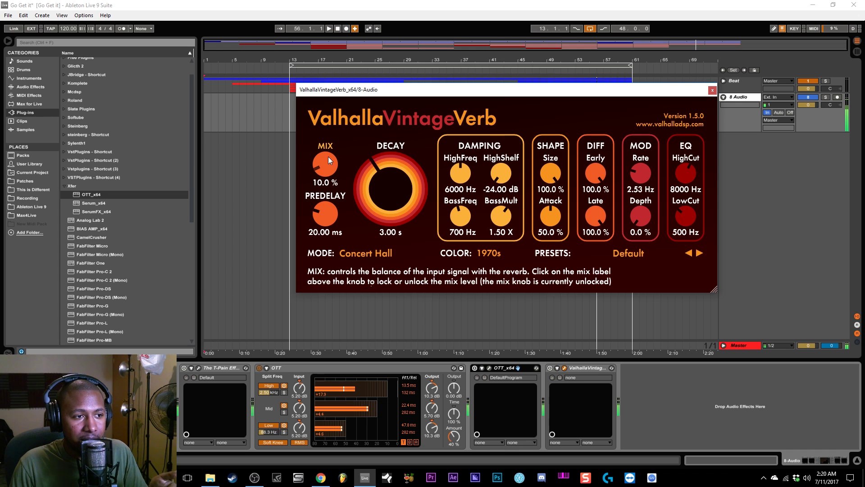
pyautogui.click(550, 369)
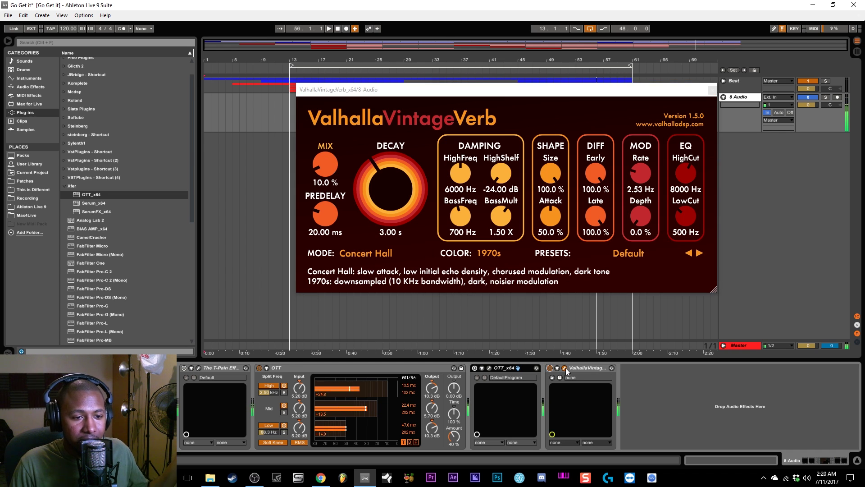
pyautogui.click(475, 369)
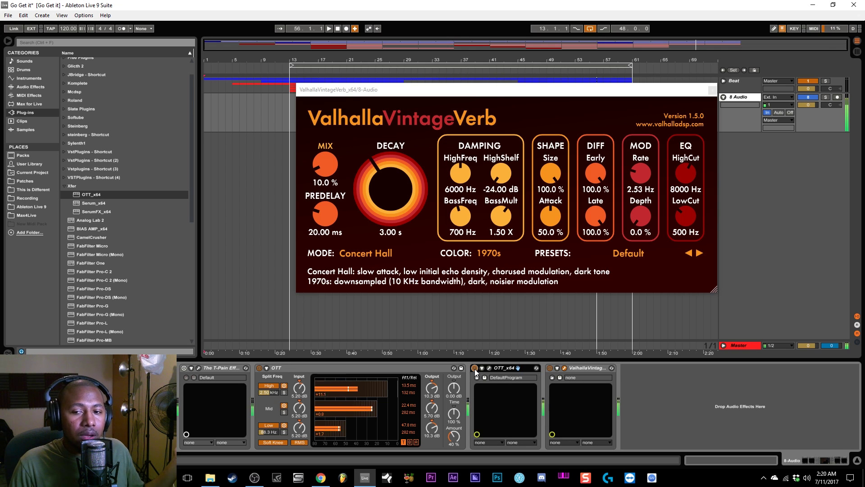
pyautogui.click(475, 368)
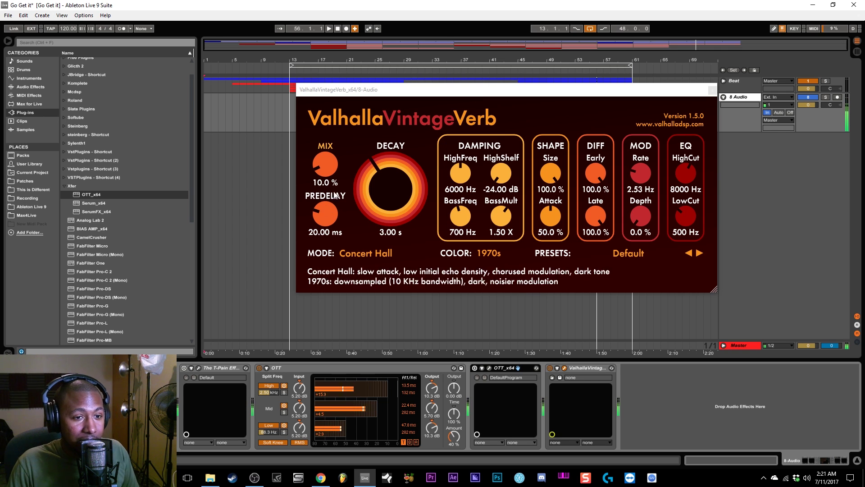
# Shorten the ValhallaVintageVerb Decay, setting it to 2.00 s.
pyautogui.moveTo(399, 213)
pyautogui.mouseDown()
pyautogui.moveTo(394, 237)
pyautogui.moveTo(389, 212)
pyautogui.mouseUp()
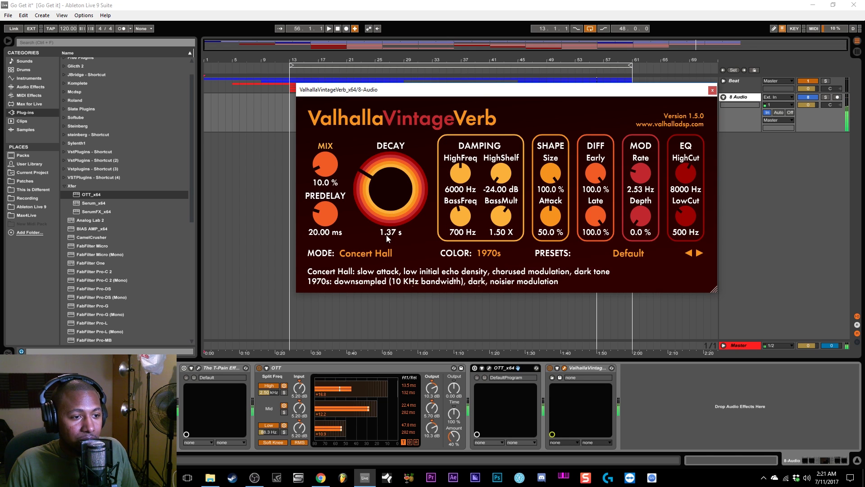
pyautogui.click(385, 232)
pyautogui.write('2')
pyautogui.press('Return')
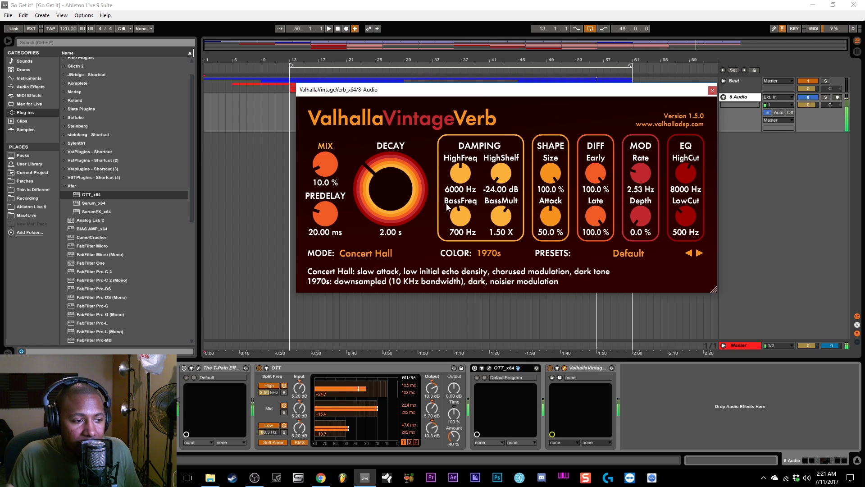
# Turn on The T-Pain Effect and swap the built-in OTT device for OTT_x64 to audition the vocal chain.
pyautogui.click(184, 368)
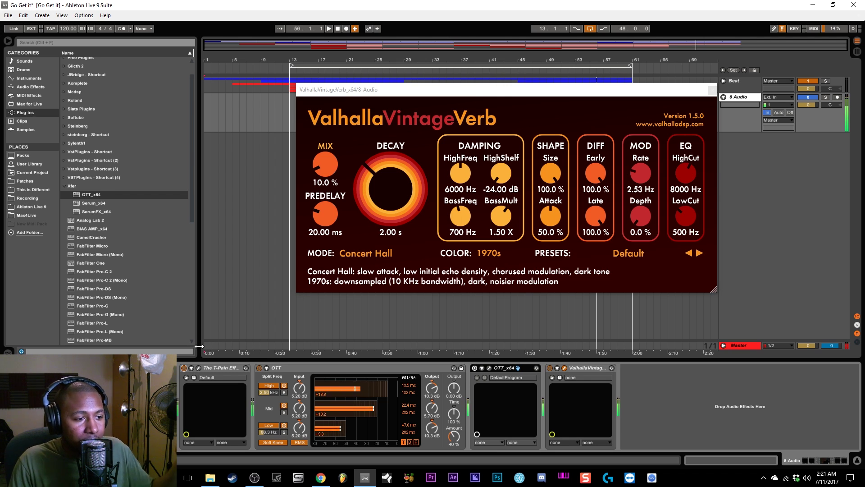
pyautogui.click(259, 368)
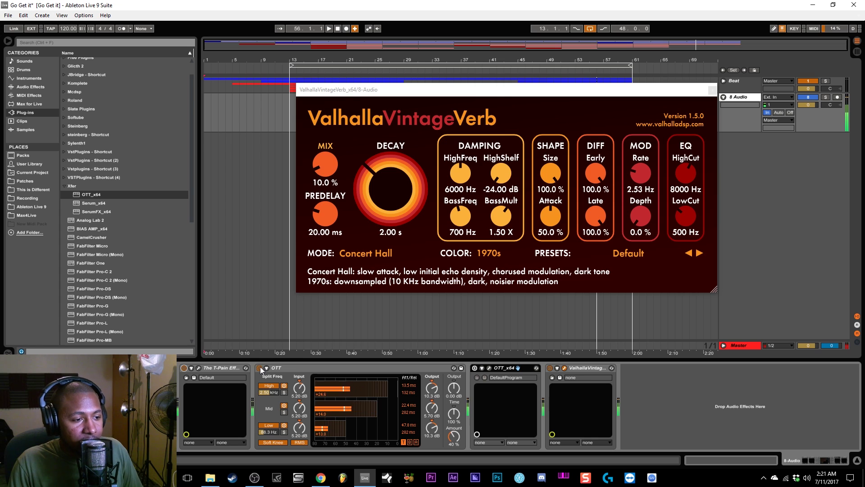
pyautogui.click(476, 368)
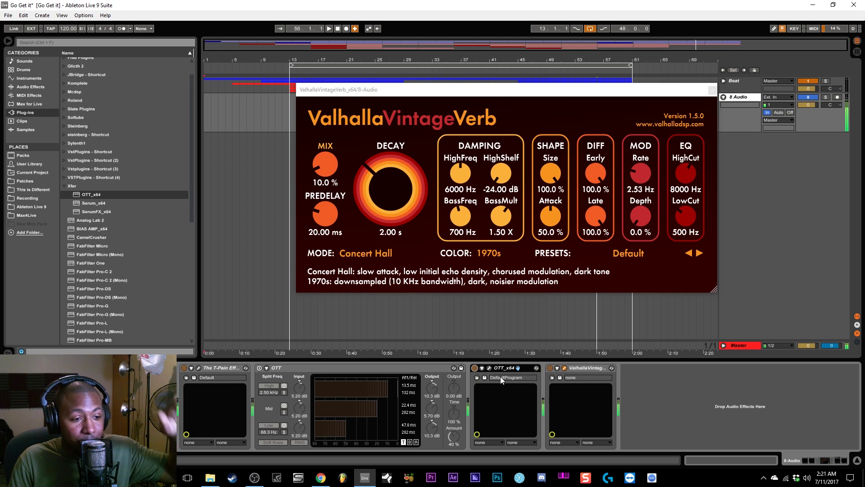
# Switch back from OTT_x64 to the built-in OTT device, and turn off The T-Pain Effect and ValhallaVintageVerb.
pyautogui.click(474, 368)
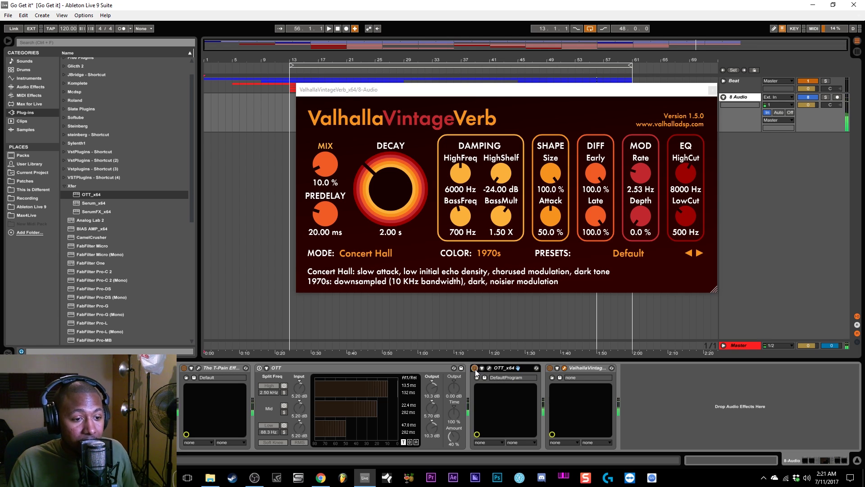
pyautogui.click(260, 368)
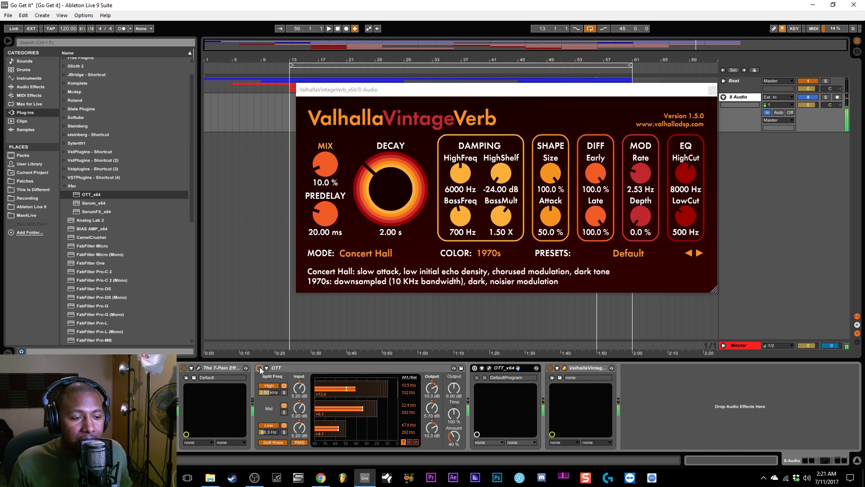
pyautogui.click(184, 367)
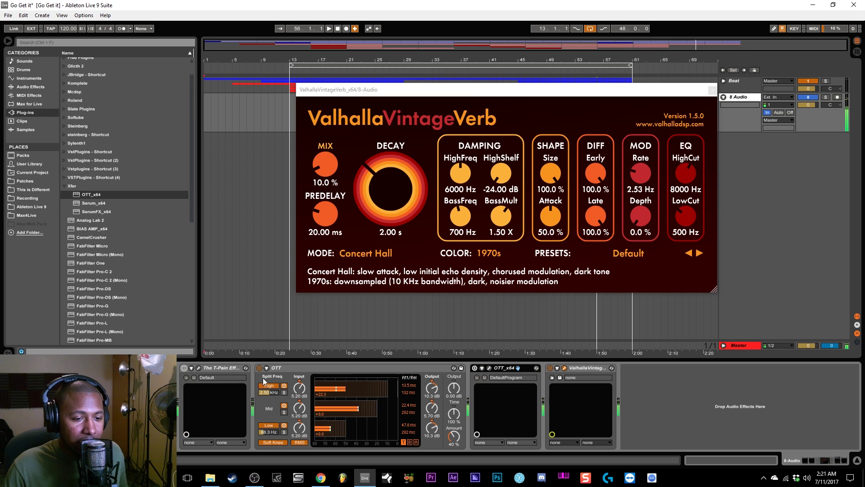
pyautogui.click(549, 368)
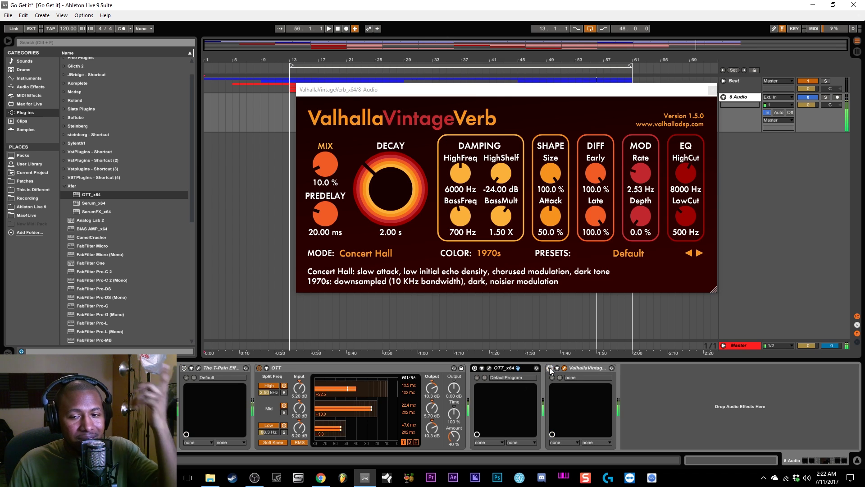